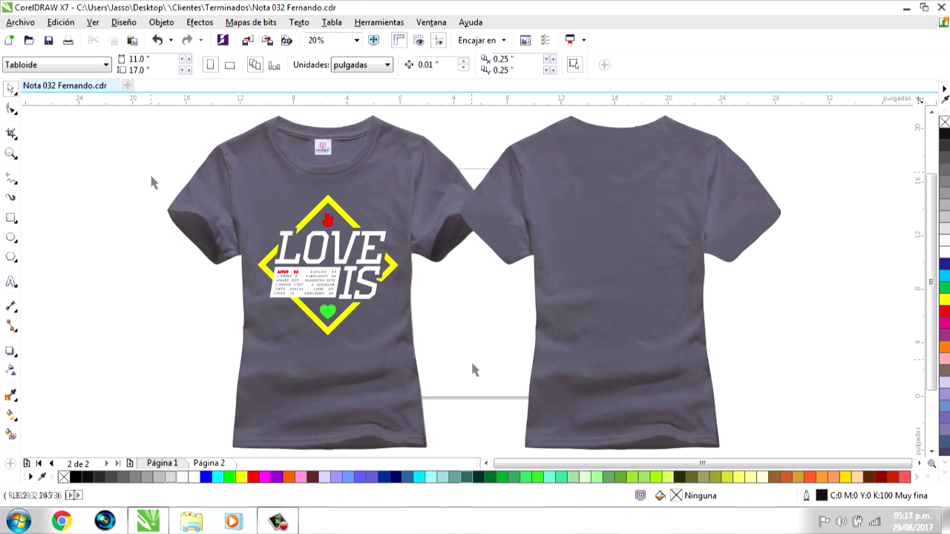
- Fill the front and back shirt mockups blue, then marquee-select the five-part front design
{"action": "left_click", "coordinate": [441, 244]}
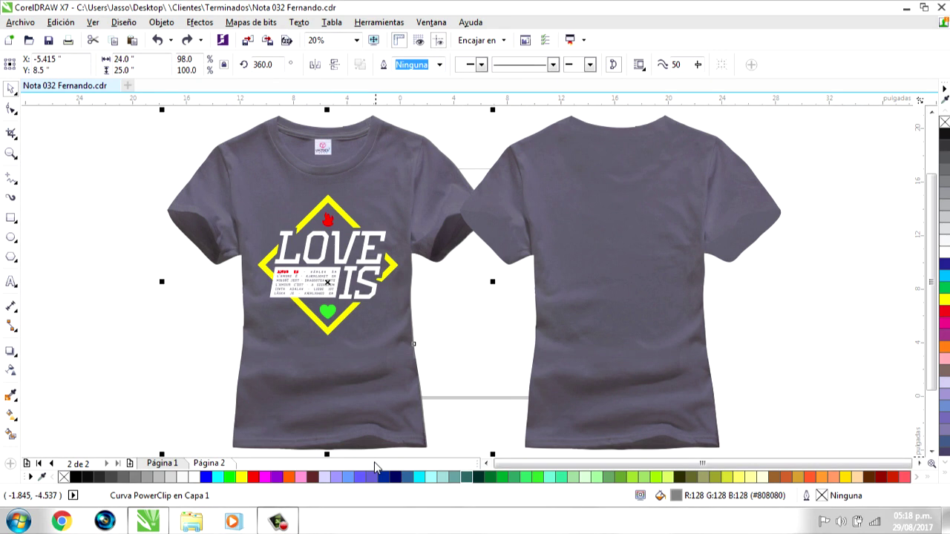
{"action": "left_click", "coordinate": [348, 477]}
{"action": "left_click", "coordinate": [558, 276]}
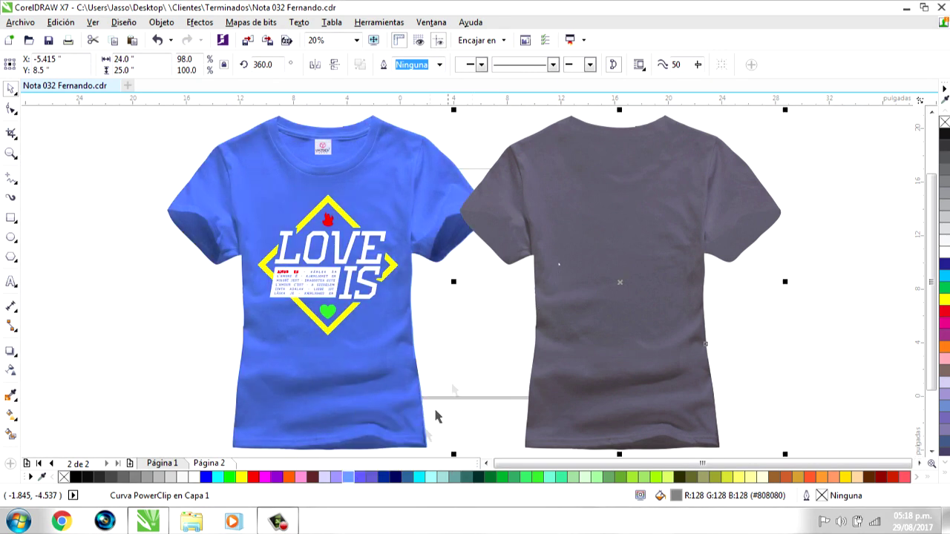
{"action": "left_click", "coordinate": [355, 476]}
{"action": "left_click", "coordinate": [469, 360]}
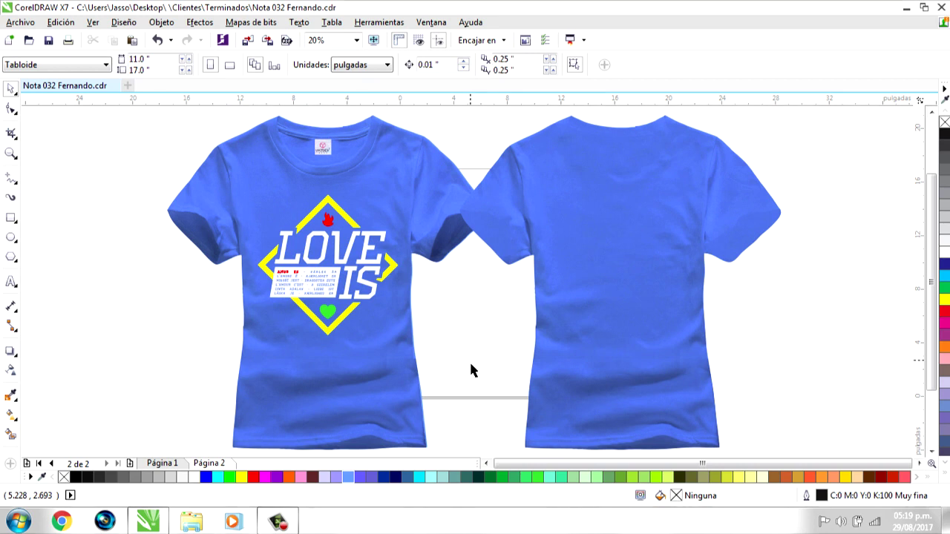
{"action": "left_click_drag", "start_coordinate": [477, 403], "coordinate": [234, 158]}
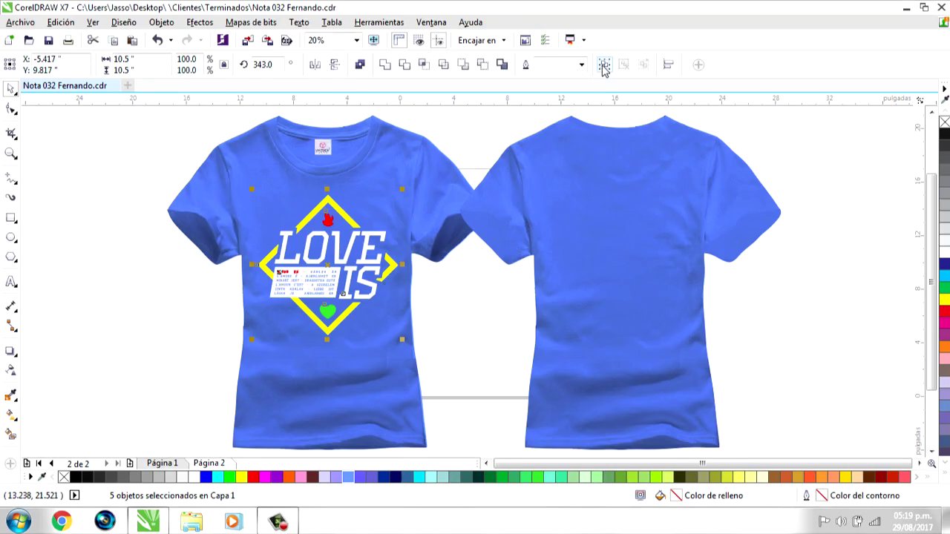
- Group the design, place a copy on empty canvas right of the shirts, and add registration marks
{"action": "key", "text": "ctrl+g"}
{"action": "scroll", "coordinate": [219, 243], "scroll_direction": "down", "scroll_amount": 2}
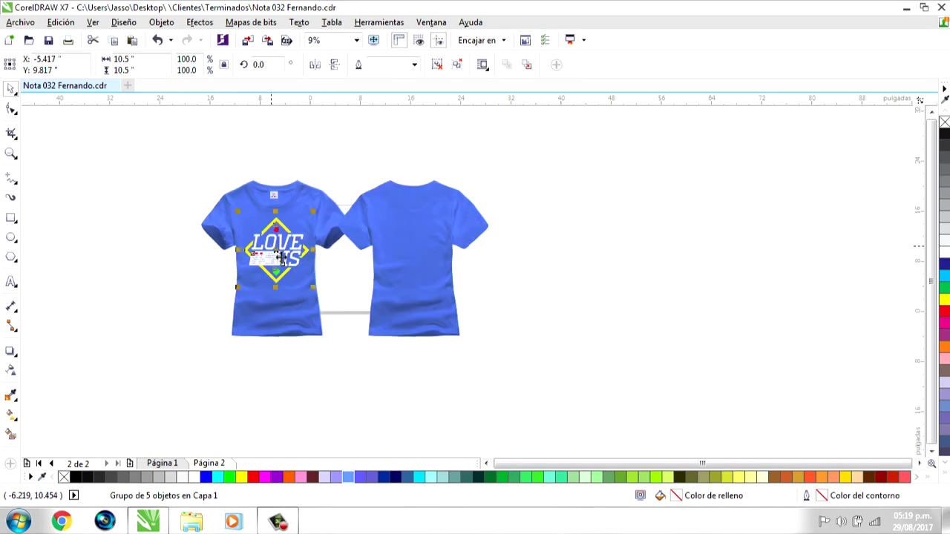
{"action": "left_click_drag", "start_coordinate": [282, 258], "coordinate": [574, 272]}
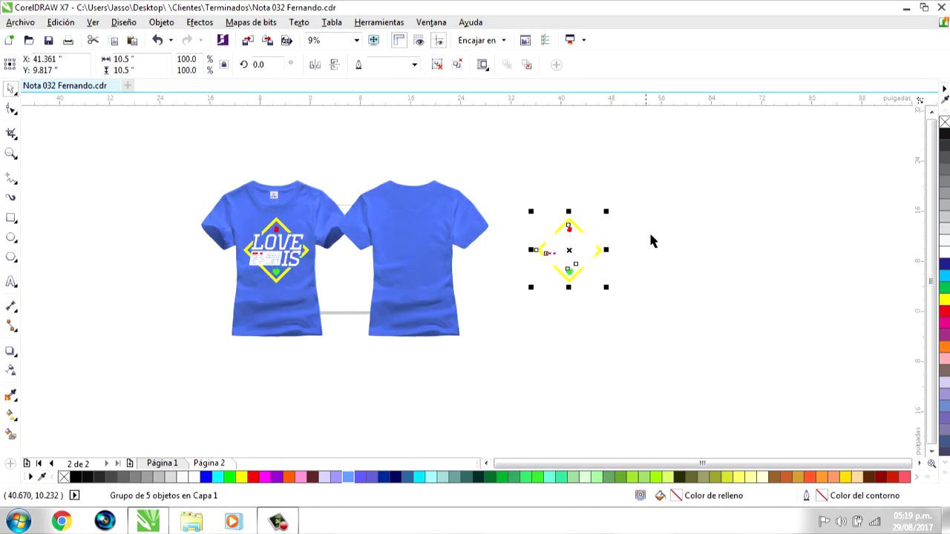
{"action": "left_click", "coordinate": [620, 247]}
{"action": "scroll", "coordinate": [620, 247], "scroll_direction": "up", "scroll_amount": 3}
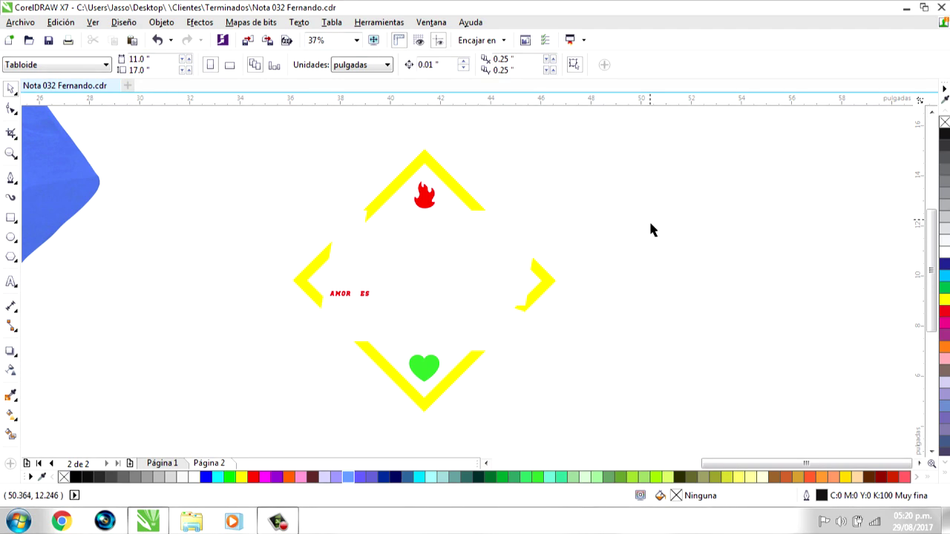
{"action": "key", "text": "ctrl+a"}
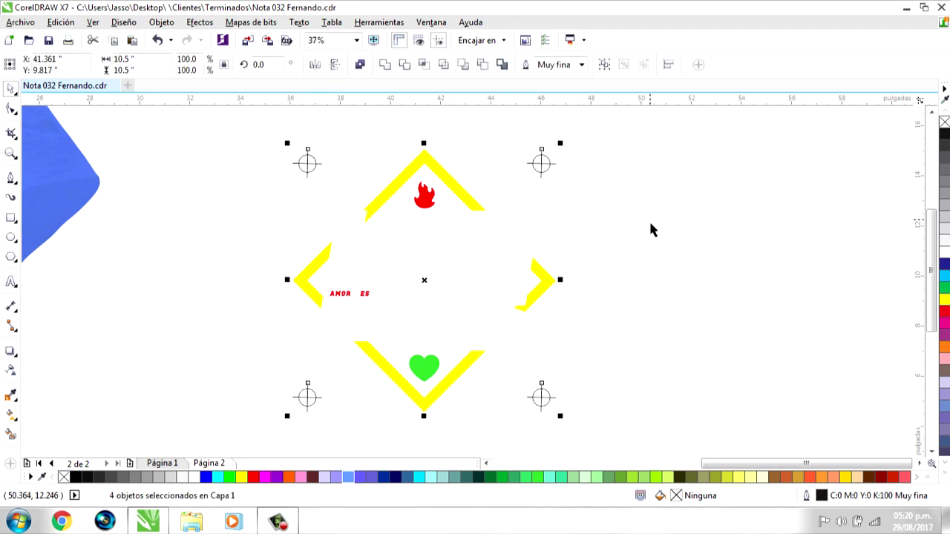
- Deselect the registration marks and start a new text entry with the Text tool
{"action": "left_click", "coordinate": [650, 230]}
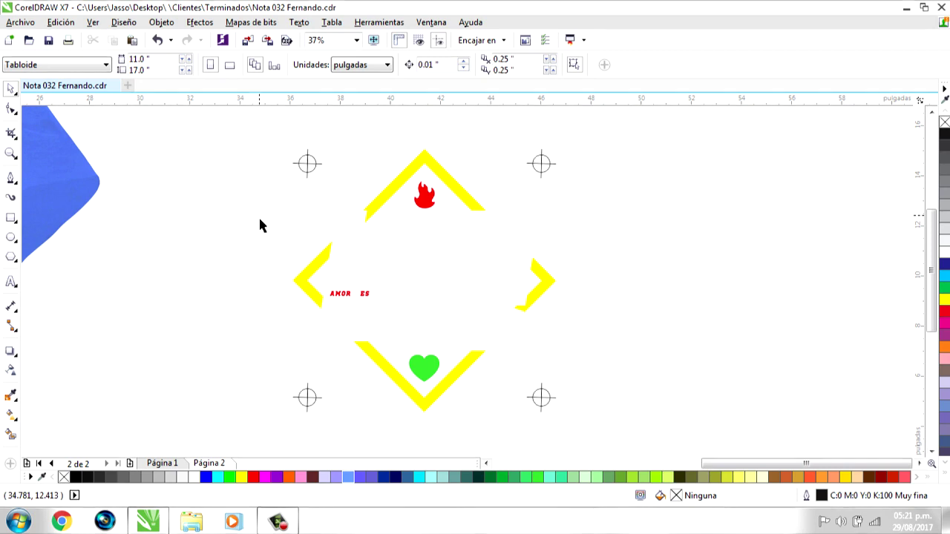
{"action": "left_click", "coordinate": [11, 282]}
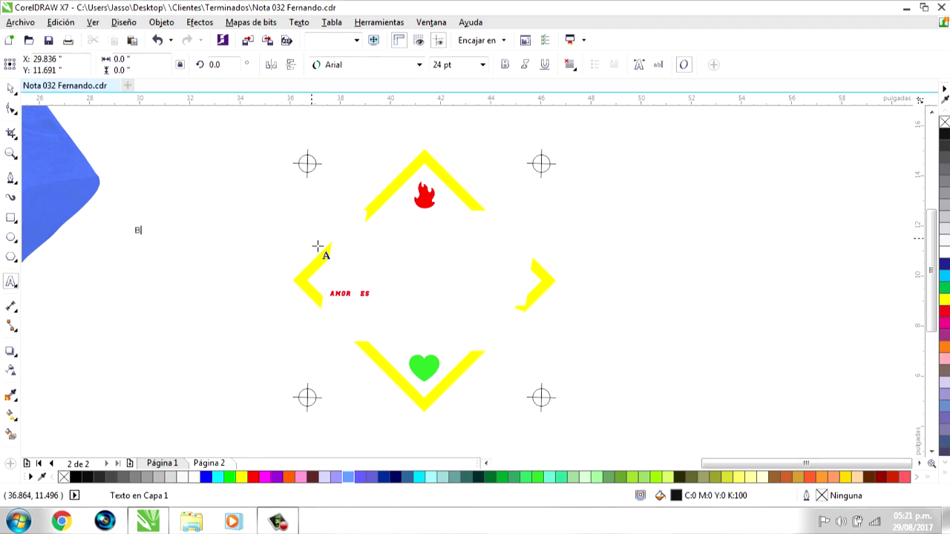
- Type the BLANCO/AMARILLO/ROJO/VERDE colour list and place it beside the top-left registration mark
{"action": "type", "text": "BLANCO"}
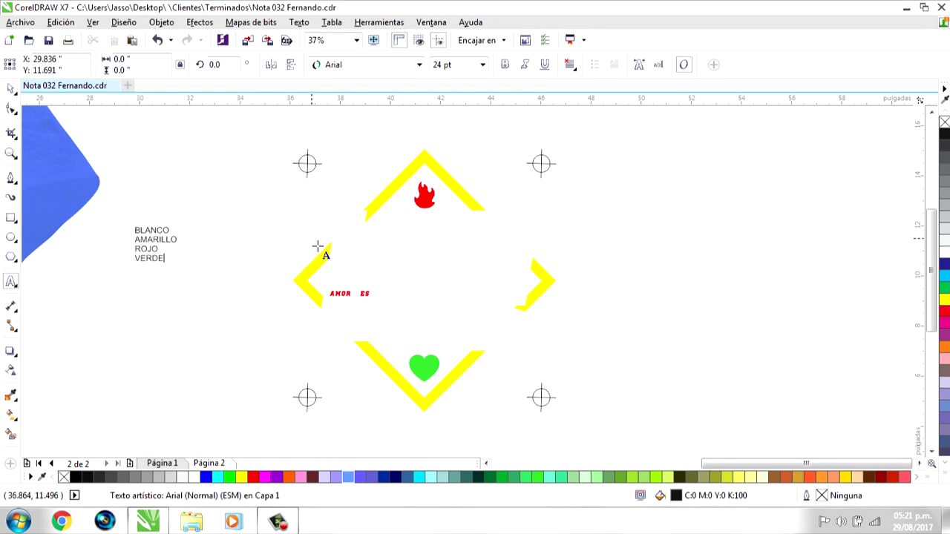
{"action": "key", "text": "ctrl+space"}
{"action": "mouse_move", "coordinate": [159, 245]}
{"action": "left_mouse_down"}
{"action": "mouse_move", "coordinate": [322, 218]}
{"action": "mouse_move", "coordinate": [343, 171]}
{"action": "left_mouse_up"}
{"action": "left_click", "coordinate": [263, 139]}
- Group the six separation parts and duplicate the group into four copies in a row
{"action": "scroll", "coordinate": [264, 139], "scroll_direction": "down", "scroll_amount": 2}
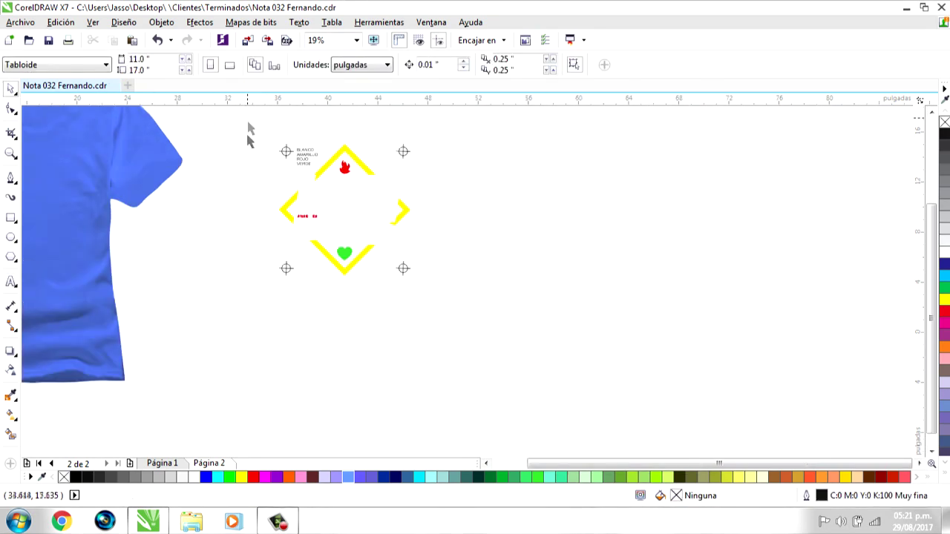
{"action": "left_click_drag", "start_coordinate": [249, 126], "coordinate": [475, 371]}
{"action": "key", "text": "ctrl+g"}
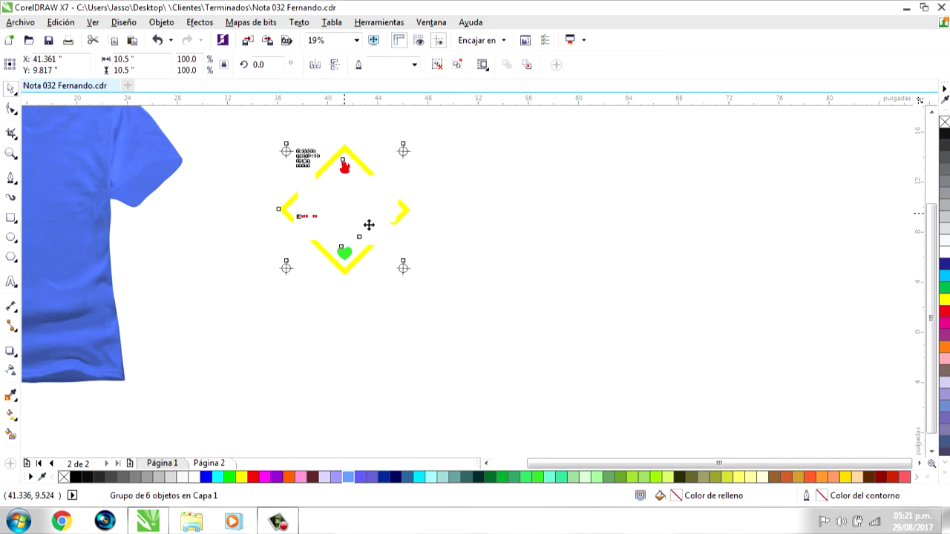
{"action": "left_click_drag", "start_coordinate": [364, 224], "coordinate": [510, 225]}
{"action": "key", "text": "ctrl+d"}
{"action": "key", "text": "ctrl+d"}
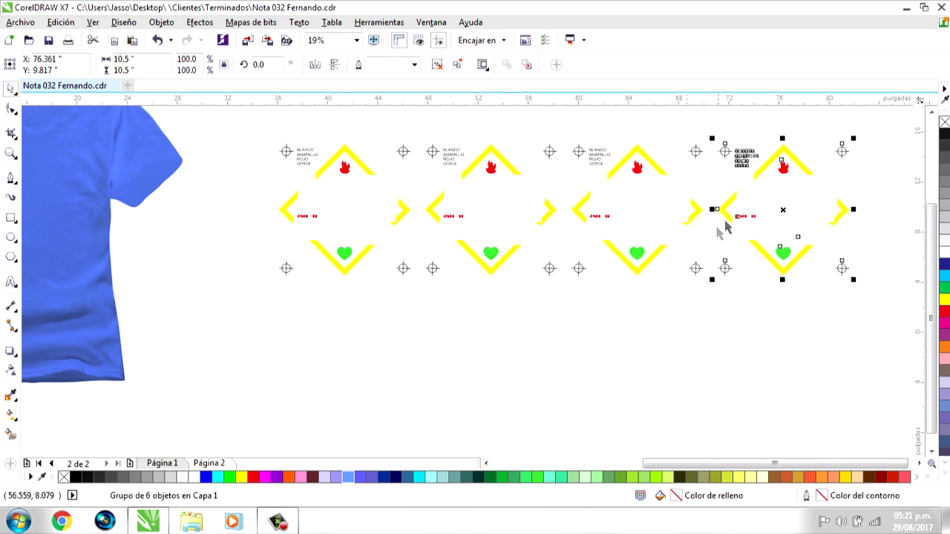
{"action": "left_click", "coordinate": [321, 169]}
{"action": "scroll", "coordinate": [320, 168], "scroll_direction": "up", "scroll_amount": 2}
- Trim the first copy's colour list to just BLANCO
{"action": "left_click", "coordinate": [317, 170]}
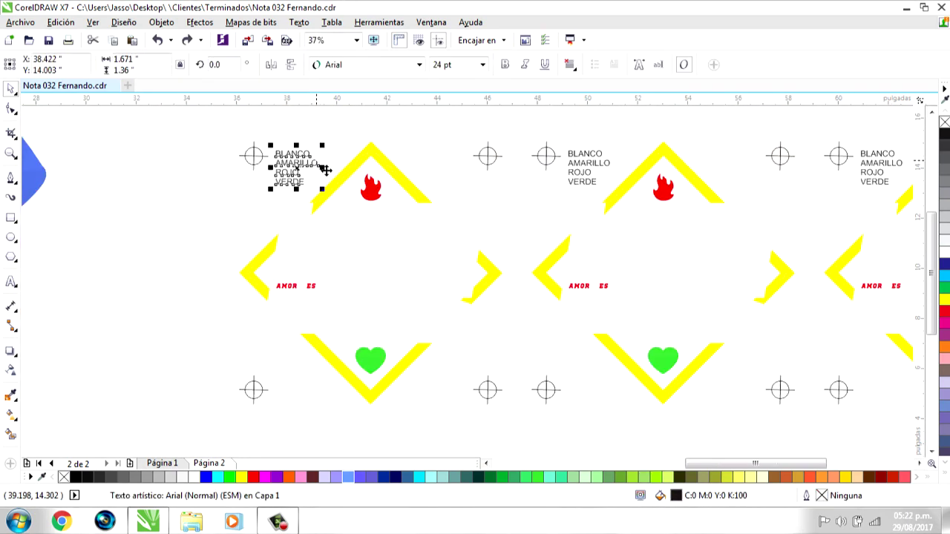
{"action": "left_click_drag", "start_coordinate": [320, 159], "coordinate": [259, 201]}
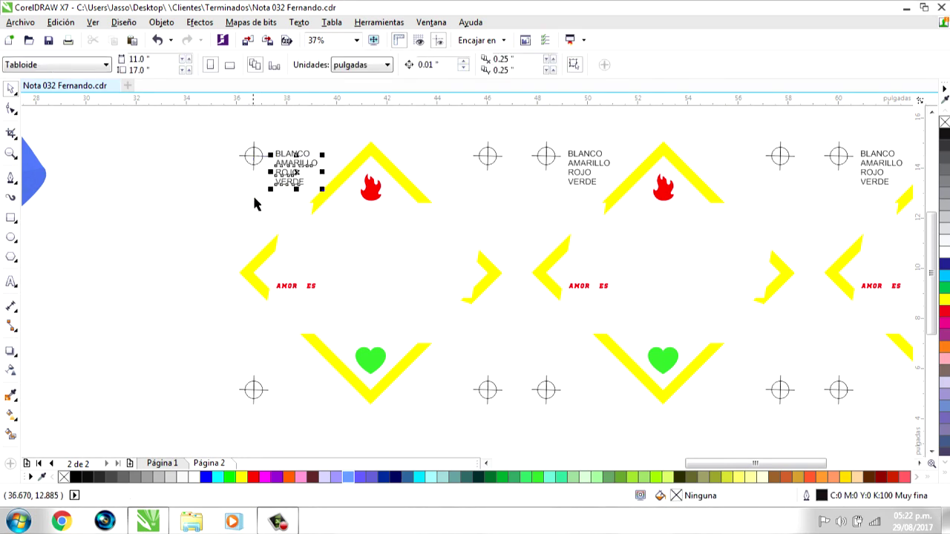
{"action": "key", "text": "Delete"}
- Trim the fourth copy's colour list to just VERDE
{"action": "left_click", "coordinate": [606, 164]}
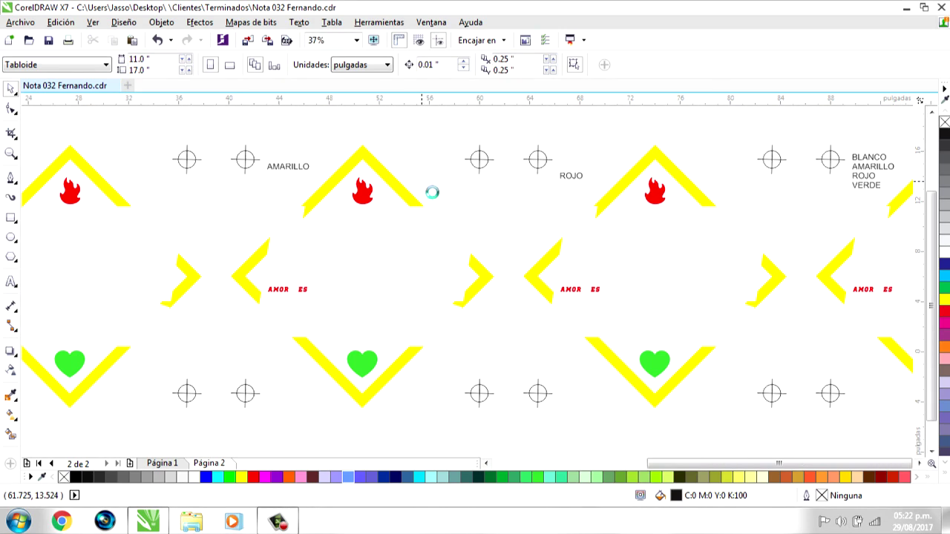
{"action": "scroll", "coordinate": [678, 182], "scroll_direction": "up", "scroll_amount": 5}
{"action": "left_click", "coordinate": [549, 193]}
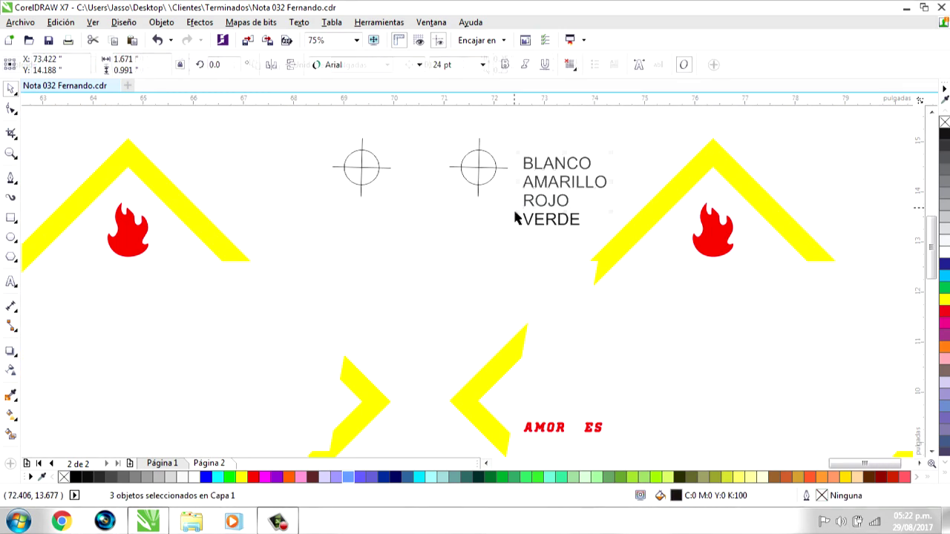
{"action": "left_click_drag", "start_coordinate": [523, 164], "coordinate": [539, 219]}
{"action": "key", "text": "Delete"}
{"action": "scroll", "coordinate": [541, 207], "scroll_direction": "down", "scroll_amount": 2}
{"action": "scroll", "coordinate": [541, 207], "scroll_direction": "down", "scroll_amount": 2}
{"action": "scroll", "coordinate": [445, 204], "scroll_direction": "down", "scroll_amount": 2}
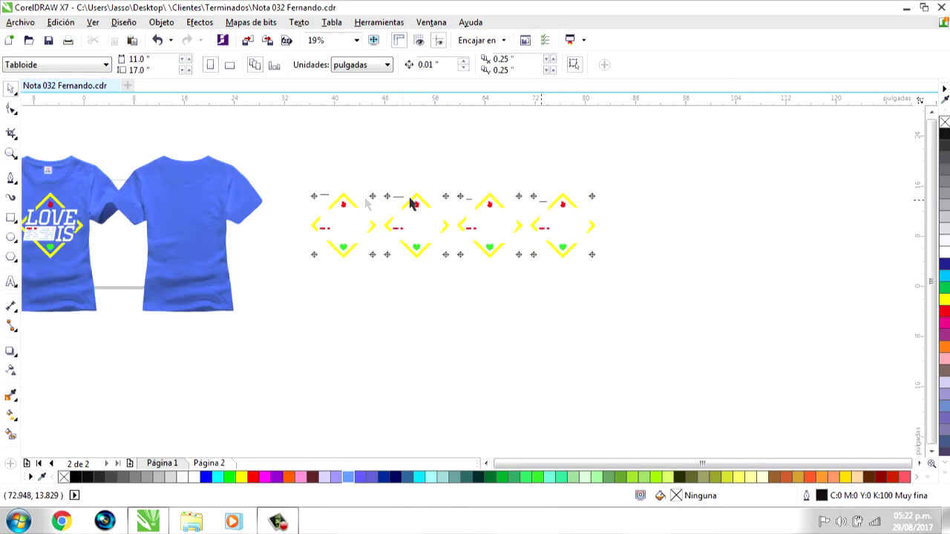
{"action": "scroll", "coordinate": [337, 220], "scroll_direction": "up", "scroll_amount": 4}
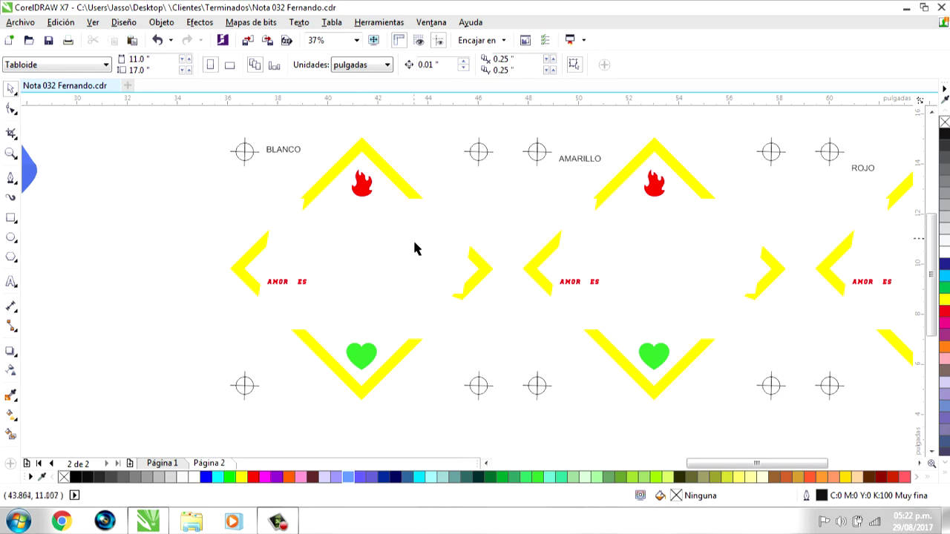
{"action": "left_click", "coordinate": [438, 215]}
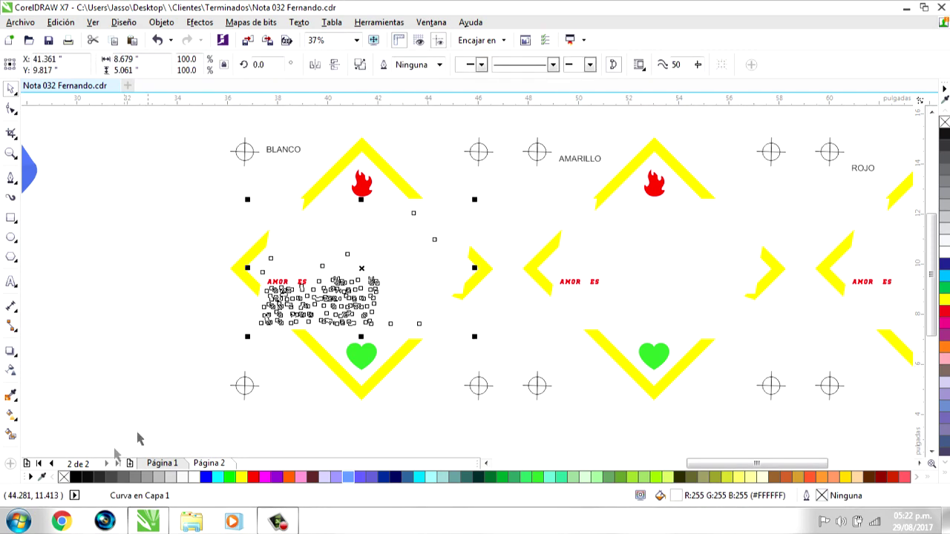
- Fill the BLANCO copy's white LOVE IS lettering black, then select the top yellow chevron
{"action": "left_click", "coordinate": [124, 315]}
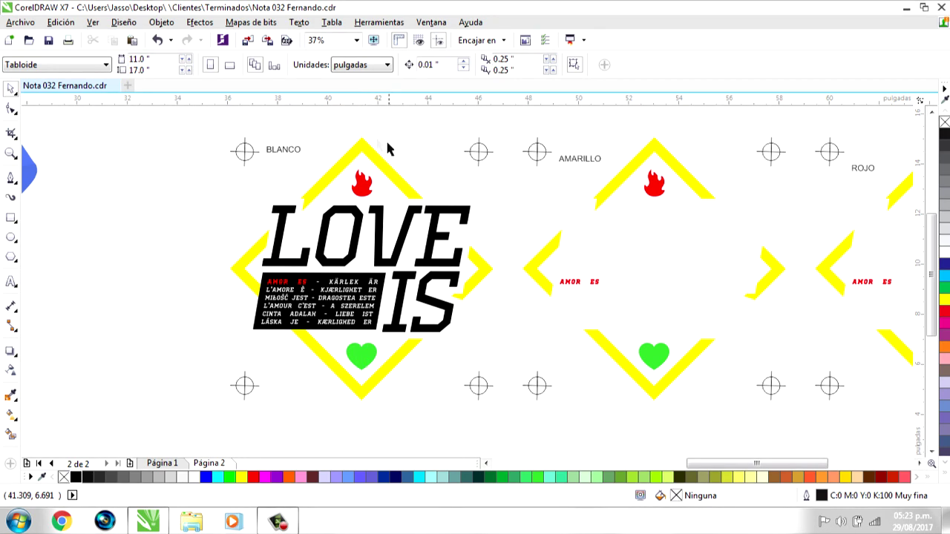
{"action": "scroll", "coordinate": [362, 149], "scroll_direction": "up", "scroll_amount": 3}
{"action": "scroll", "coordinate": [364, 148], "scroll_direction": "up", "scroll_amount": 3}
{"action": "left_click", "coordinate": [346, 186]}
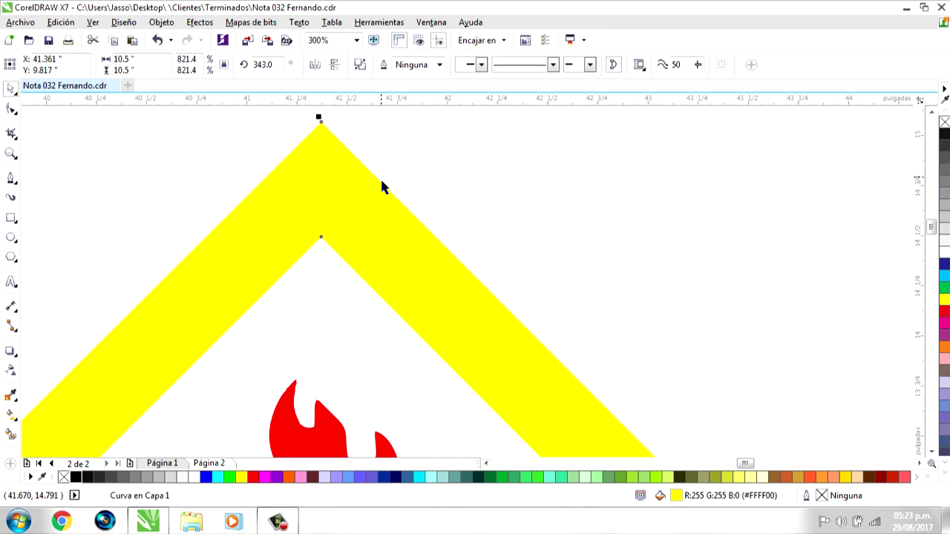
- Give the chevron a black inside contour with a 0.01 inch offset
{"action": "key", "text": "ctrl+F9"}
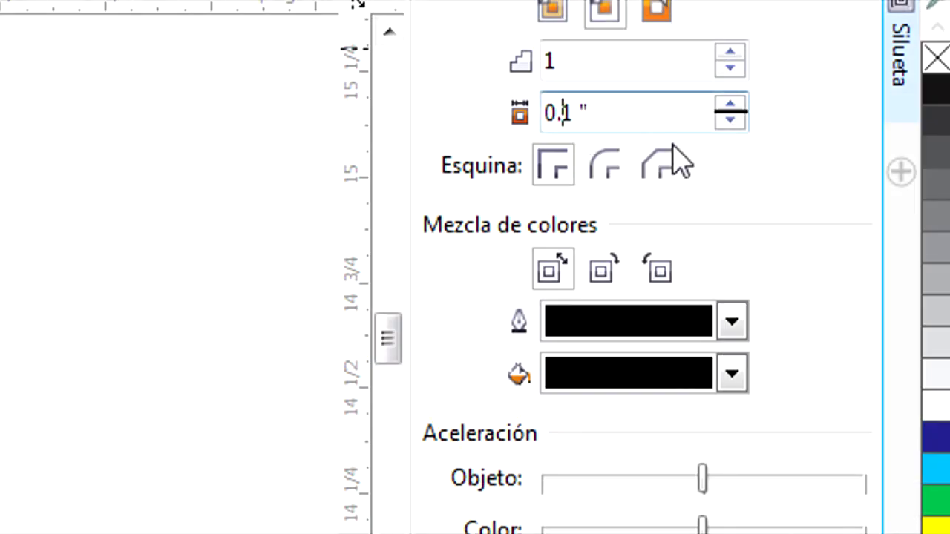
{"action": "type", "text": "0"}
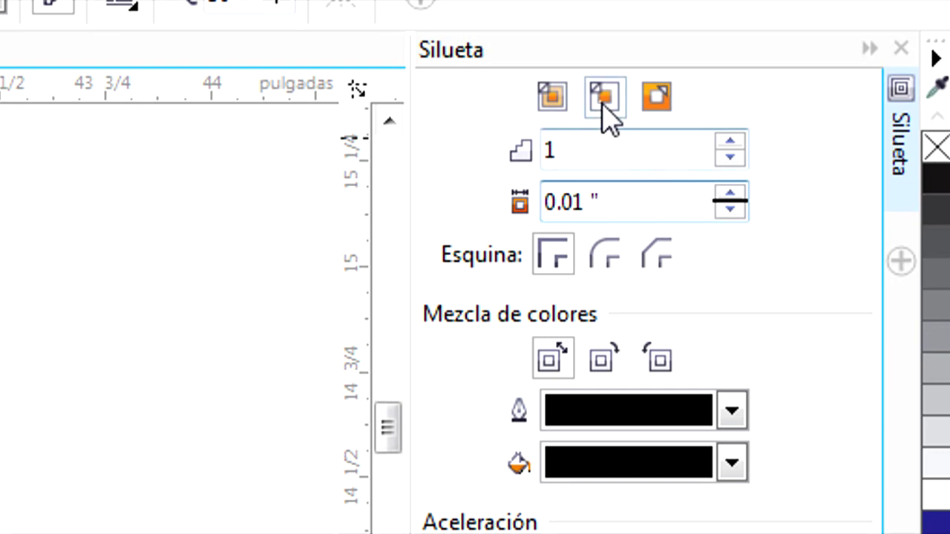
{"action": "left_click", "coordinate": [605, 112]}
{"action": "left_click", "coordinate": [890, 344]}
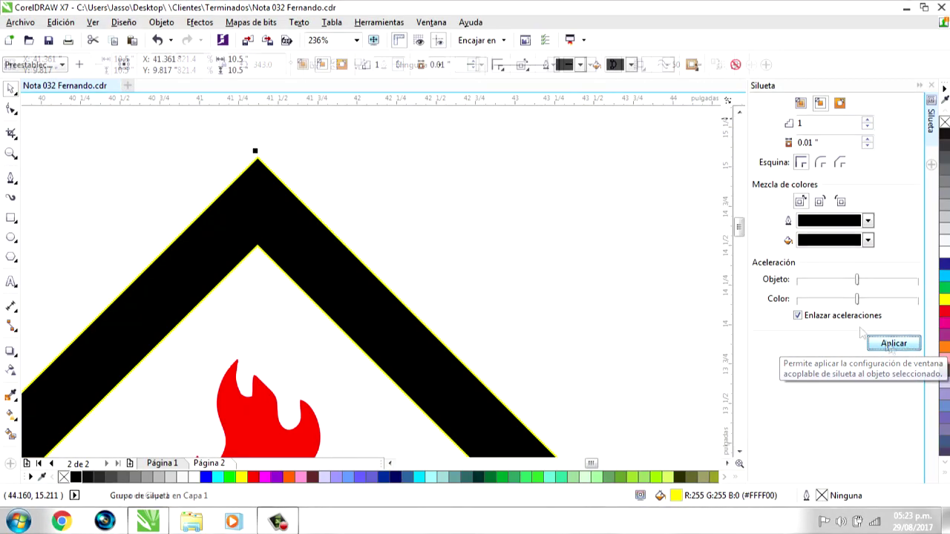
{"action": "scroll", "coordinate": [273, 176], "scroll_direction": "up", "scroll_amount": 1}
{"action": "scroll", "coordinate": [263, 175], "scroll_direction": "up", "scroll_amount": 1}
{"action": "scroll", "coordinate": [260, 179], "scroll_direction": "up", "scroll_amount": 1}
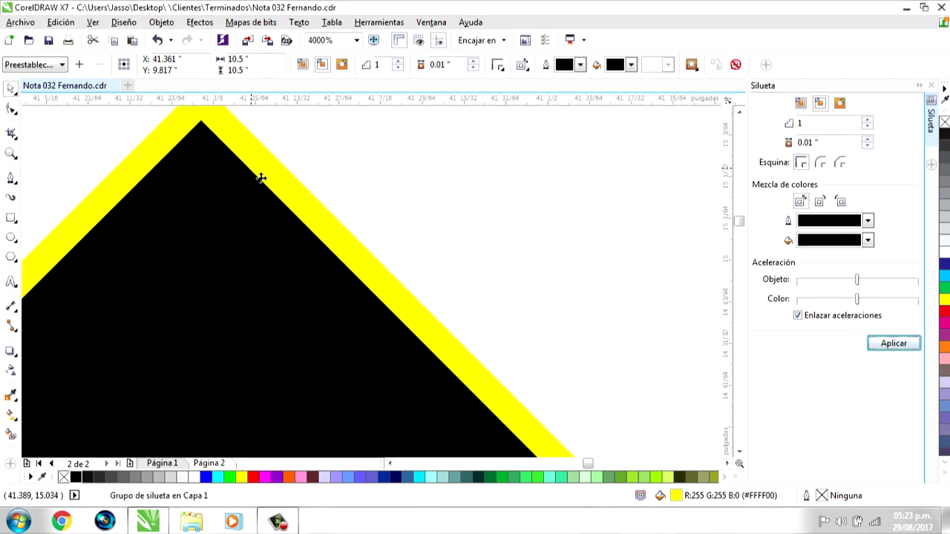
{"action": "scroll", "coordinate": [260, 176], "scroll_direction": "down", "scroll_amount": 1}
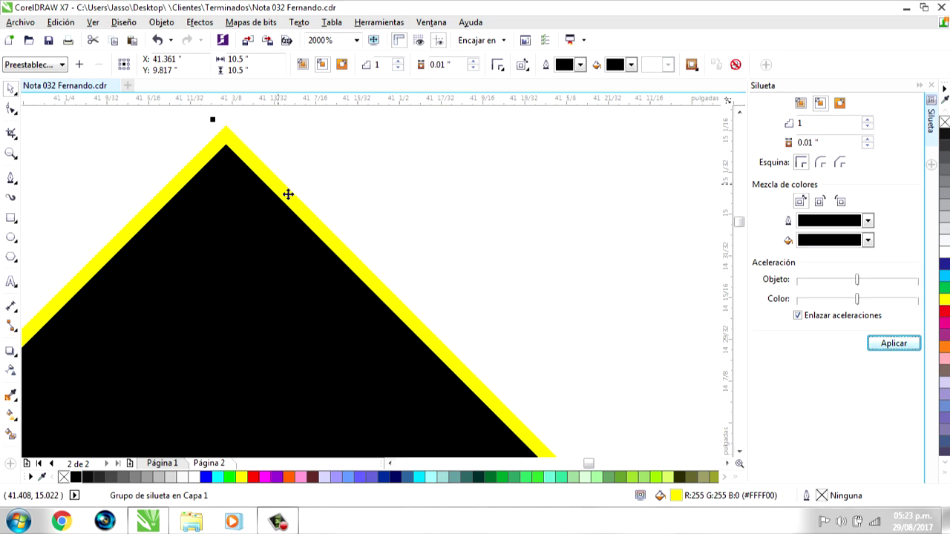
- Break apart the silhouette group and delete the leftover grey silhouette
{"action": "key", "text": "ctrl+k"}
{"action": "left_click", "coordinate": [297, 200]}
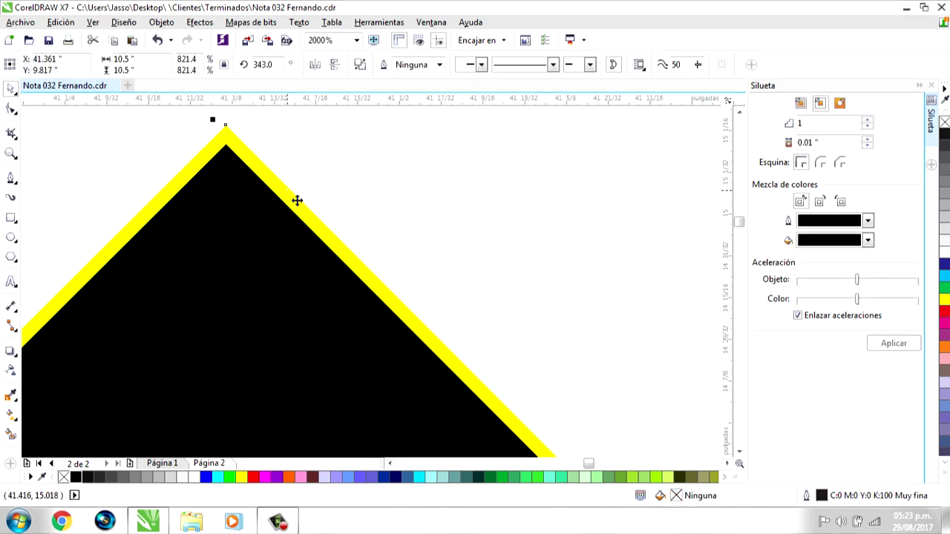
{"action": "scroll", "coordinate": [308, 173], "scroll_direction": "down", "scroll_amount": 2}
{"action": "key", "text": "Delete"}
- Apply the same contour to the red flame so it shows solid black
{"action": "scroll", "coordinate": [311, 174], "scroll_direction": "down", "scroll_amount": 2}
{"action": "left_click", "coordinate": [311, 325]}
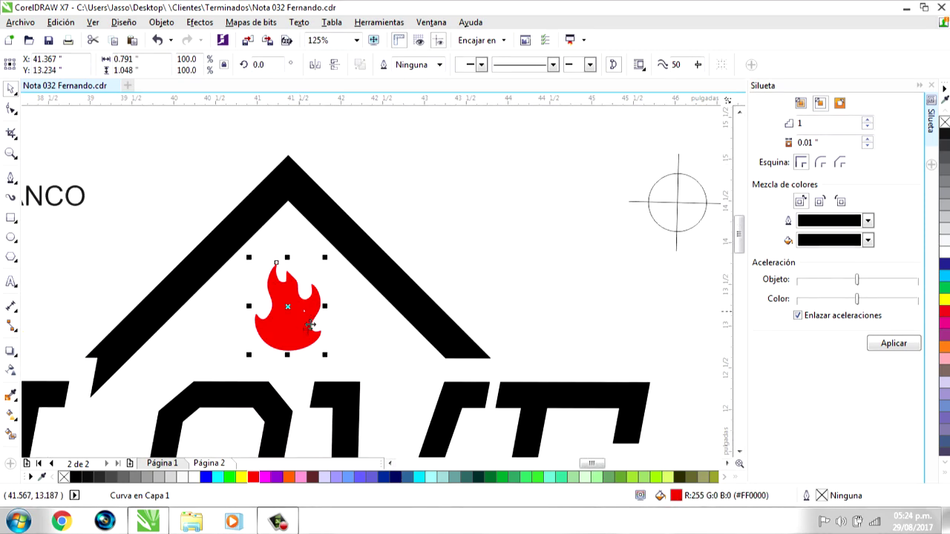
{"action": "scroll", "coordinate": [296, 318], "scroll_direction": "up", "scroll_amount": 1}
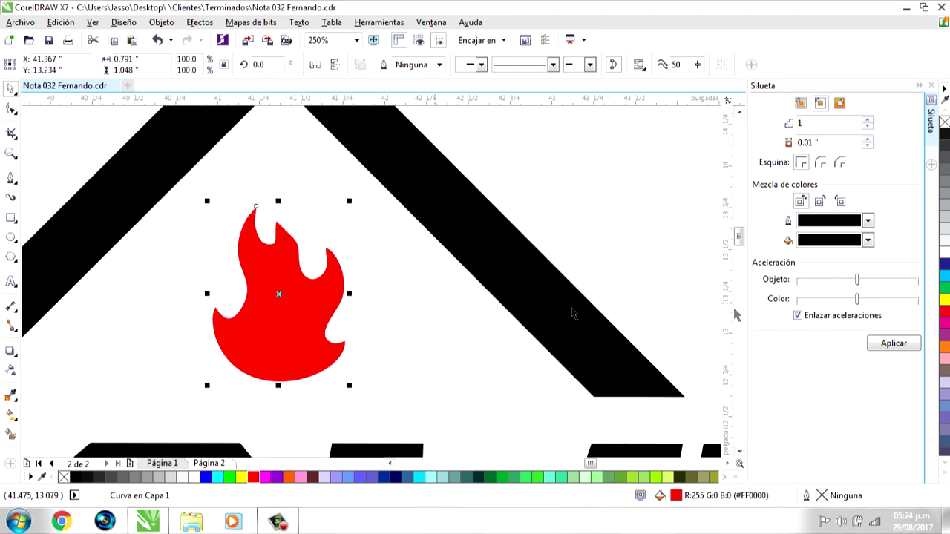
{"action": "left_click", "coordinate": [903, 347]}
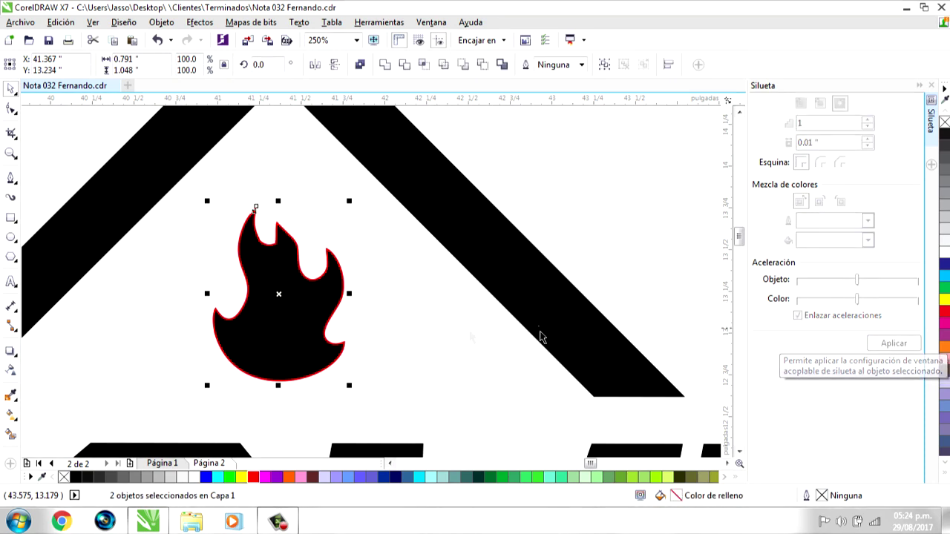
{"action": "scroll", "coordinate": [324, 280], "scroll_direction": "up", "scroll_amount": 2}
{"action": "left_click", "coordinate": [383, 213]}
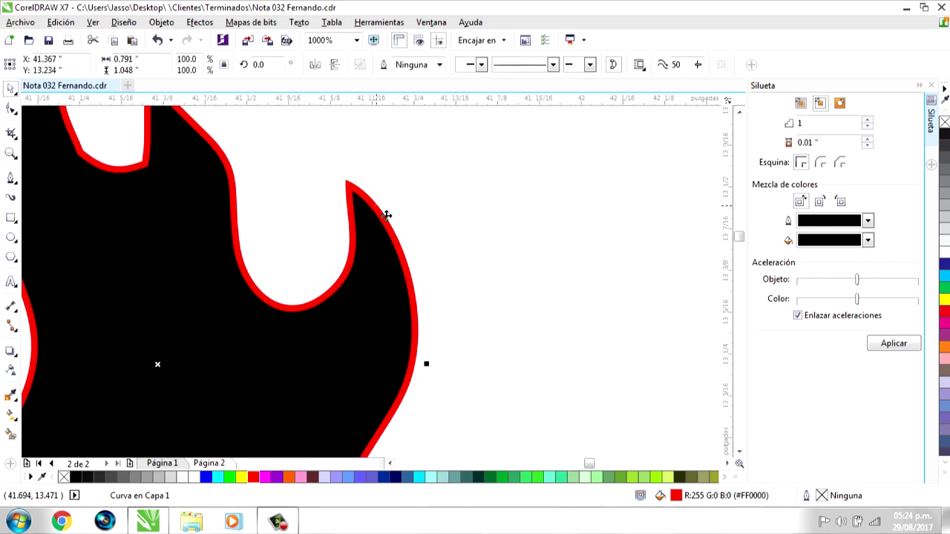
{"action": "left_click", "coordinate": [383, 173]}
{"action": "scroll", "coordinate": [384, 174], "scroll_direction": "down", "scroll_amount": 5}
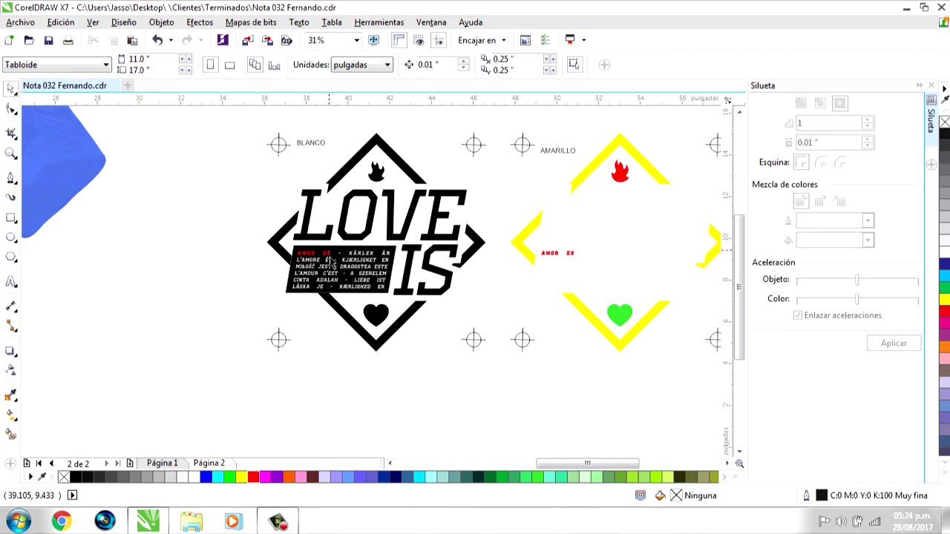
- Delete the red AMOR ES words from the BLANCO text block
{"action": "scroll", "coordinate": [331, 262], "scroll_direction": "up", "scroll_amount": 2}
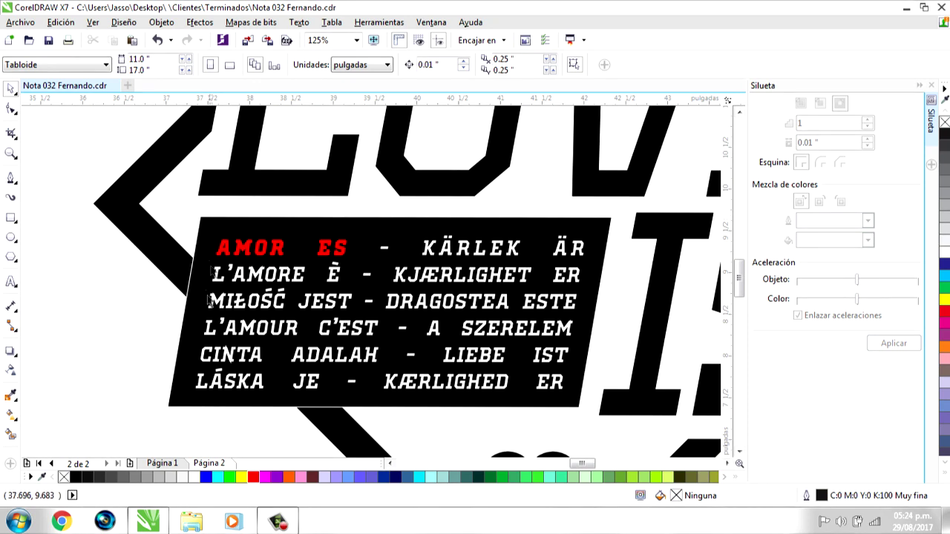
{"action": "left_click", "coordinate": [251, 236]}
{"action": "key", "text": "Delete"}
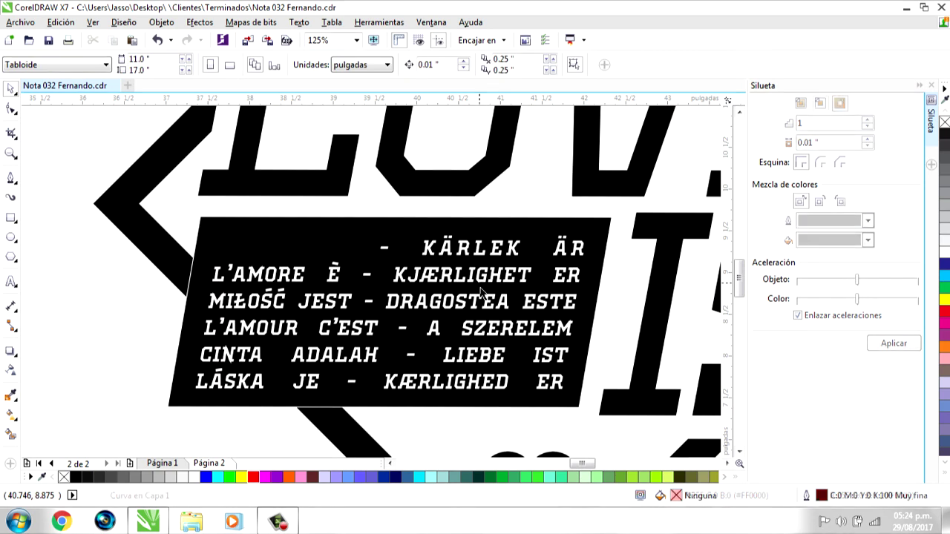
- Marquee-select every piece of the BLANCO design and group it
{"action": "scroll", "coordinate": [371, 312], "scroll_direction": "down", "scroll_amount": 1}
{"action": "scroll", "coordinate": [361, 304], "scroll_direction": "down", "scroll_amount": 1}
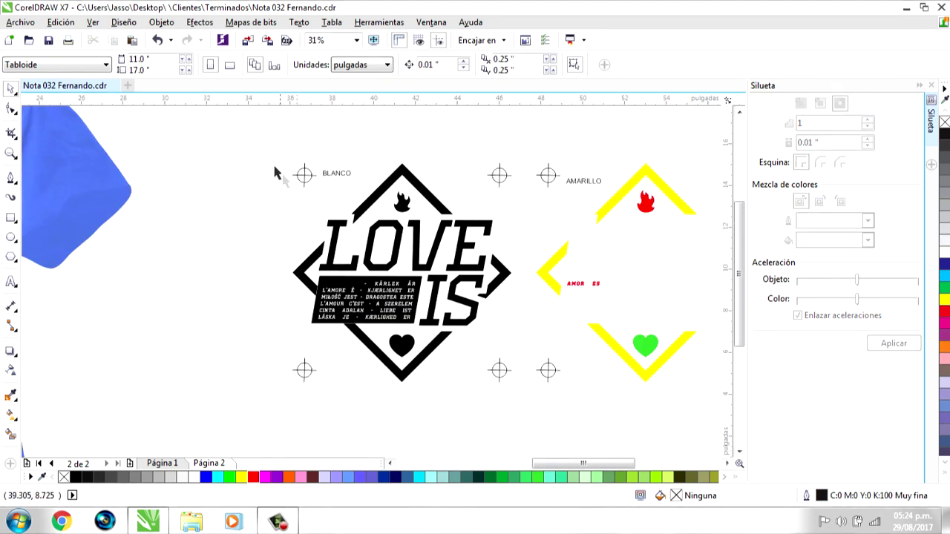
{"action": "left_click_drag", "start_coordinate": [264, 138], "coordinate": [526, 441]}
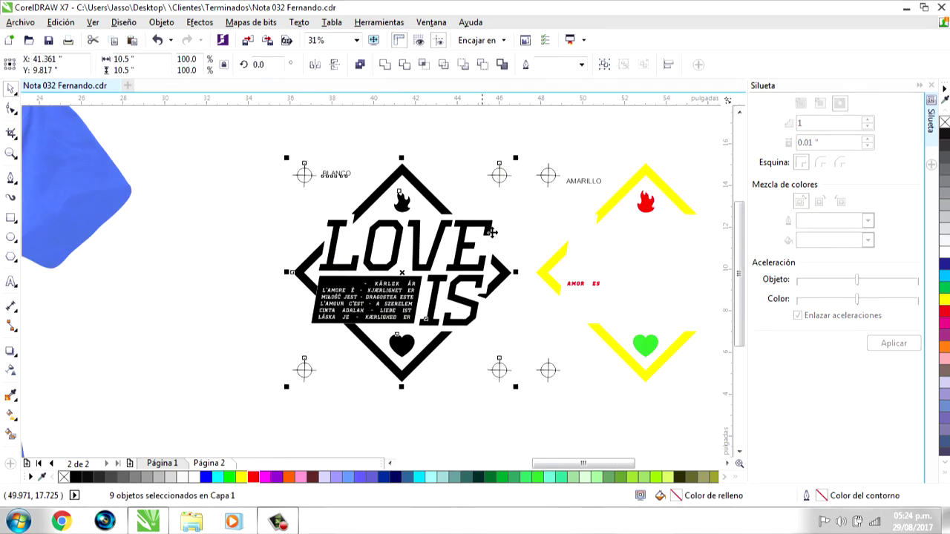
{"action": "key", "text": "ctrl+g"}
{"action": "left_click", "coordinate": [195, 206]}
{"action": "scroll", "coordinate": [459, 158], "scroll_direction": "right", "scroll_amount": 3}
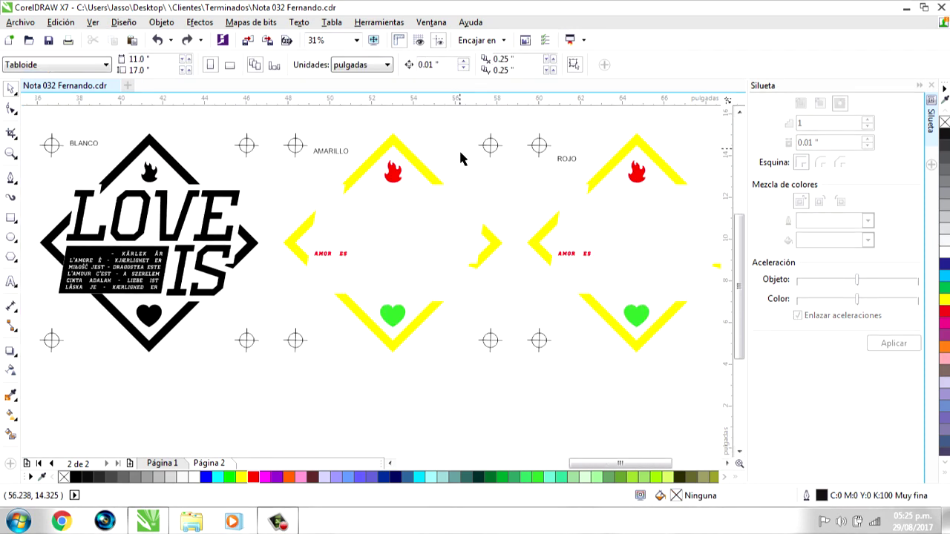
- Strip AMARILLO down to its chevrons, deleting contour, flame, text and heart, and fill them black
{"action": "left_click", "coordinate": [437, 219]}
{"action": "key", "text": "Delete"}
{"action": "left_click_drag", "start_coordinate": [436, 140], "coordinate": [349, 259]}
{"action": "key", "text": "Delete"}
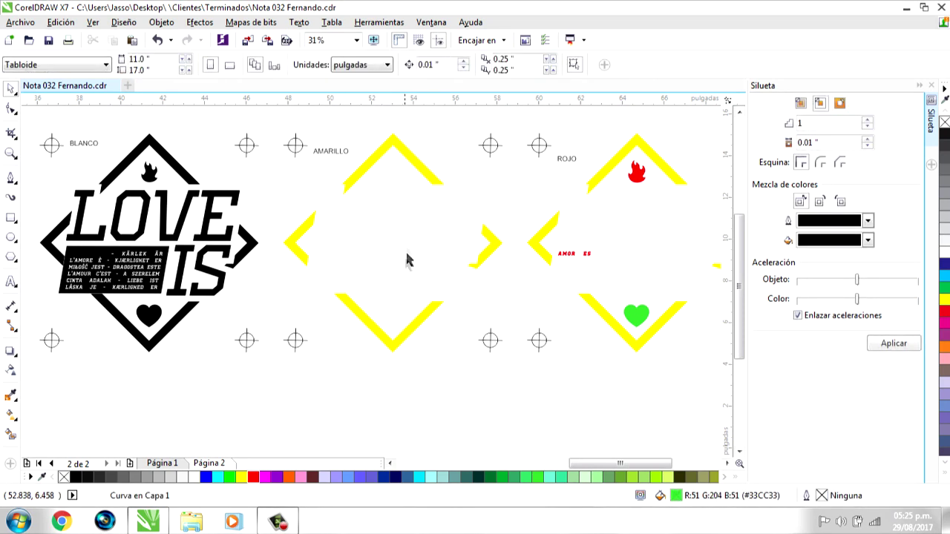
{"action": "left_click", "coordinate": [414, 169]}
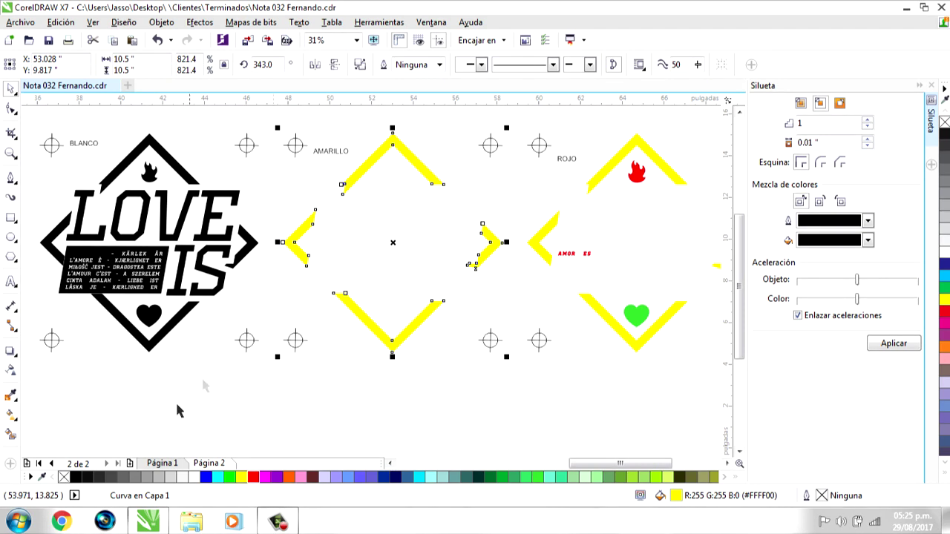
{"action": "left_click", "coordinate": [76, 476]}
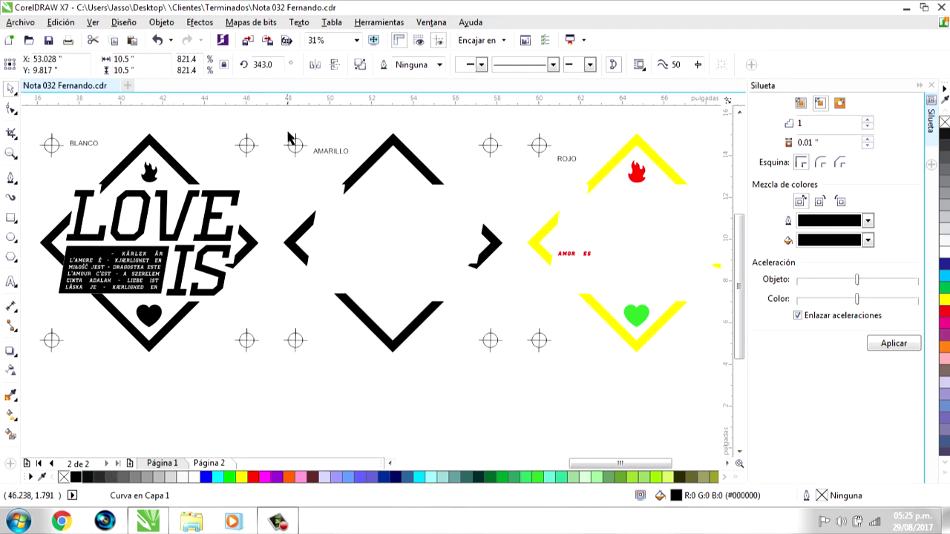
{"action": "left_click_drag", "start_coordinate": [276, 117], "coordinate": [520, 387]}
- Combine the ROJO copy's yellow chevrons into one curve and delete them
{"action": "left_click", "coordinate": [669, 181]}
{"action": "scroll", "coordinate": [669, 180], "scroll_direction": "down", "scroll_amount": 1}
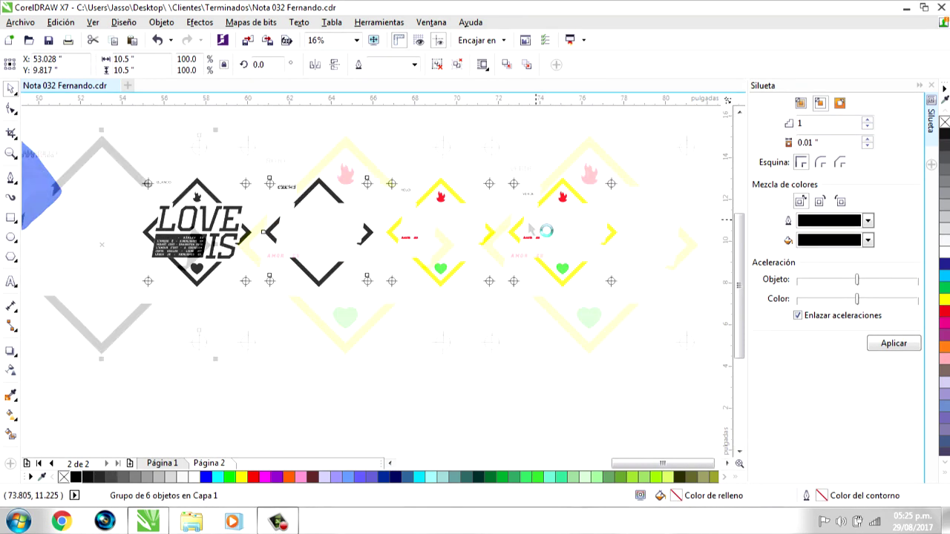
{"action": "scroll", "coordinate": [379, 181], "scroll_direction": "up", "scroll_amount": 1}
{"action": "key", "text": "ctrl+l"}
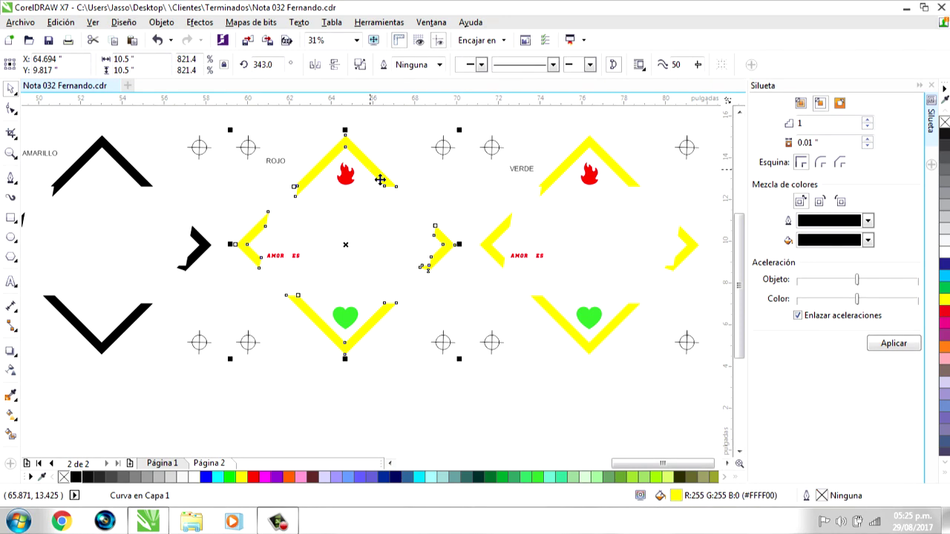
{"action": "key", "text": "Delete"}
{"action": "left_click", "coordinate": [354, 323]}
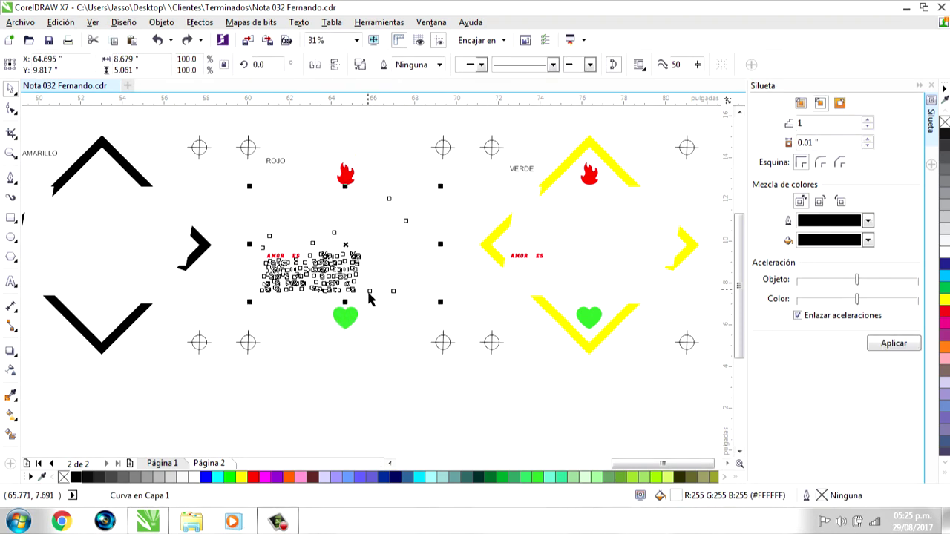
- Fill the ROJO flame black and select all seven ROJO pieces together
{"action": "left_click", "coordinate": [346, 172]}
{"action": "left_click", "coordinate": [76, 478]}
{"action": "left_click", "coordinate": [282, 256]}
{"action": "left_click_drag", "start_coordinate": [226, 117], "coordinate": [467, 366]}
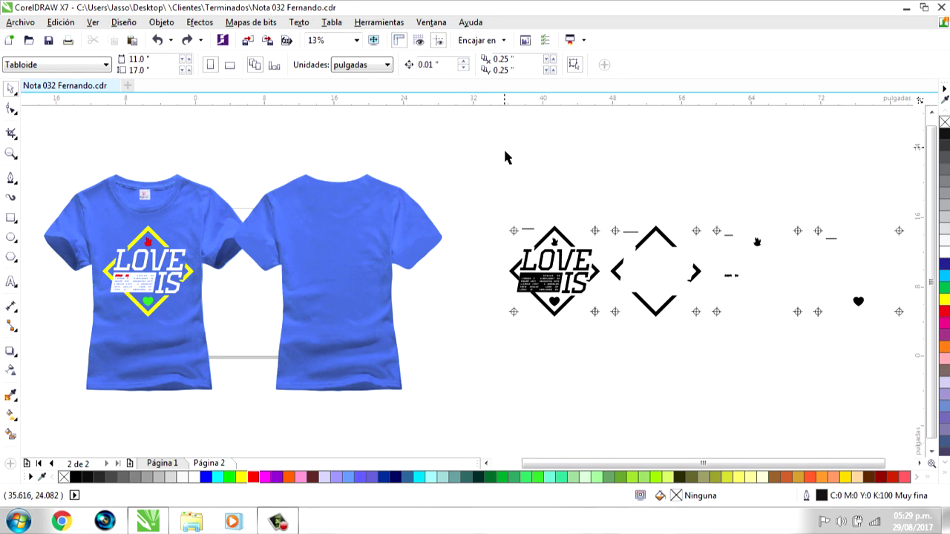
- Try cyan, green, brown and finally red fills on the back shirt mockup
{"action": "left_click", "coordinate": [393, 223]}
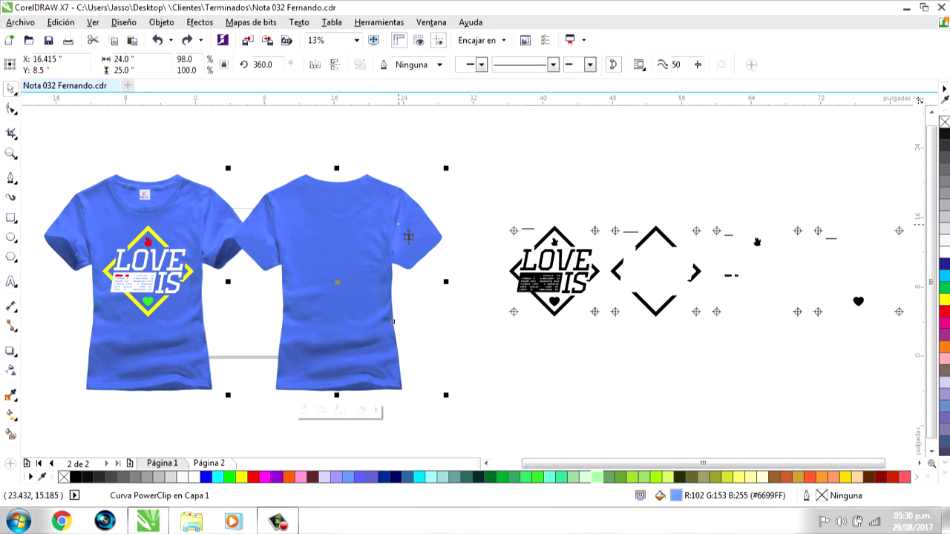
{"action": "left_click", "coordinate": [420, 477]}
{"action": "left_click", "coordinate": [538, 477]}
{"action": "left_click", "coordinate": [776, 477]}
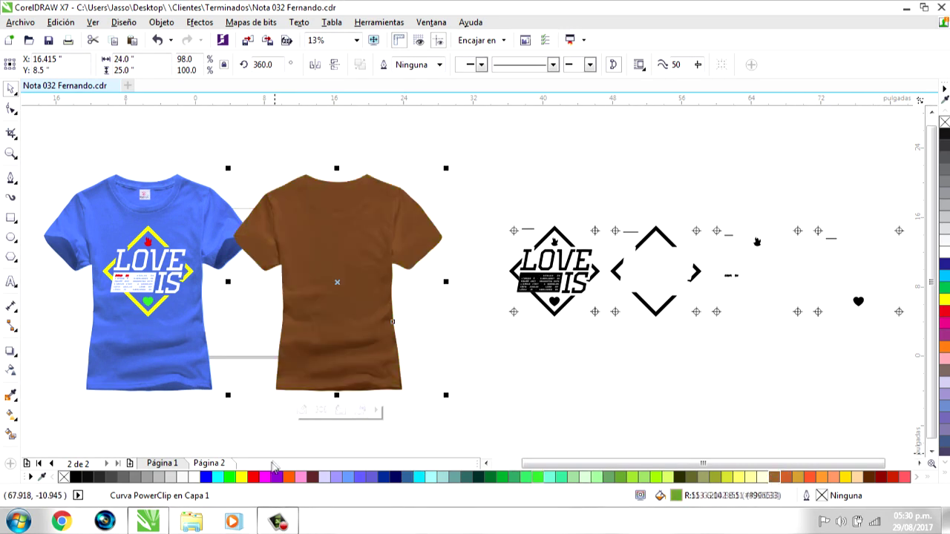
{"action": "left_click", "coordinate": [253, 477]}
- Try red and maroon on the front shirt, settling on blue-violet
{"action": "left_click", "coordinate": [216, 273]}
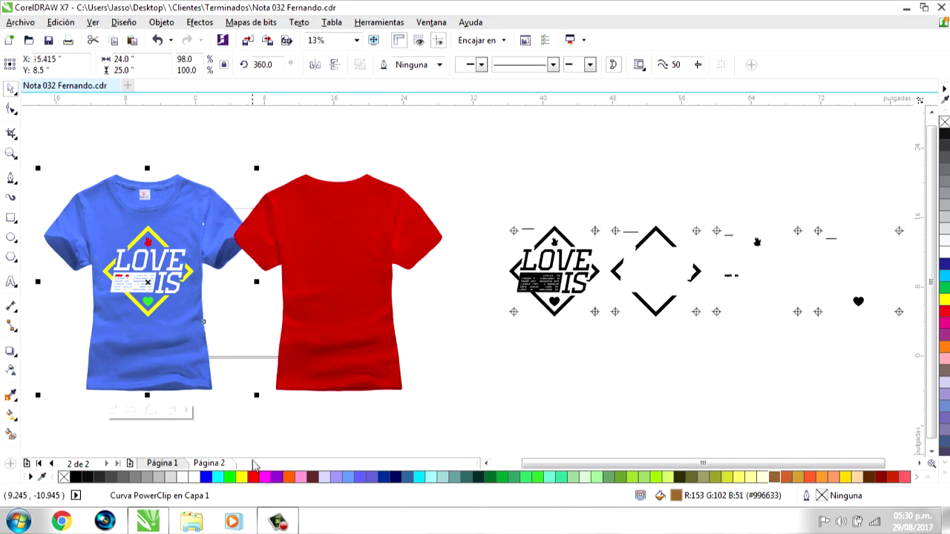
{"action": "left_click", "coordinate": [253, 477]}
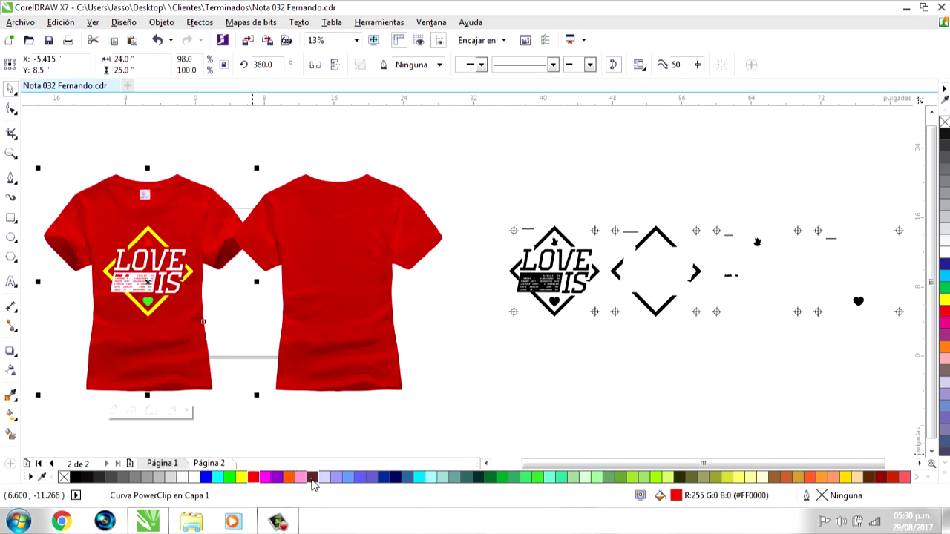
{"action": "left_click", "coordinate": [313, 477]}
{"action": "left_click", "coordinate": [371, 477]}
{"action": "left_click", "coordinate": [457, 331]}
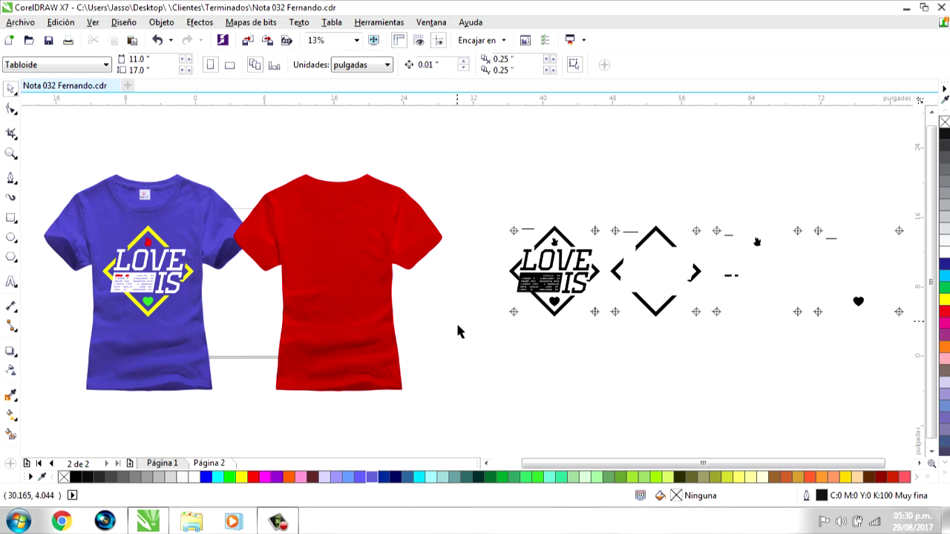
- Change the back shirt to blue-violet to match the front
{"action": "left_click", "coordinate": [382, 242]}
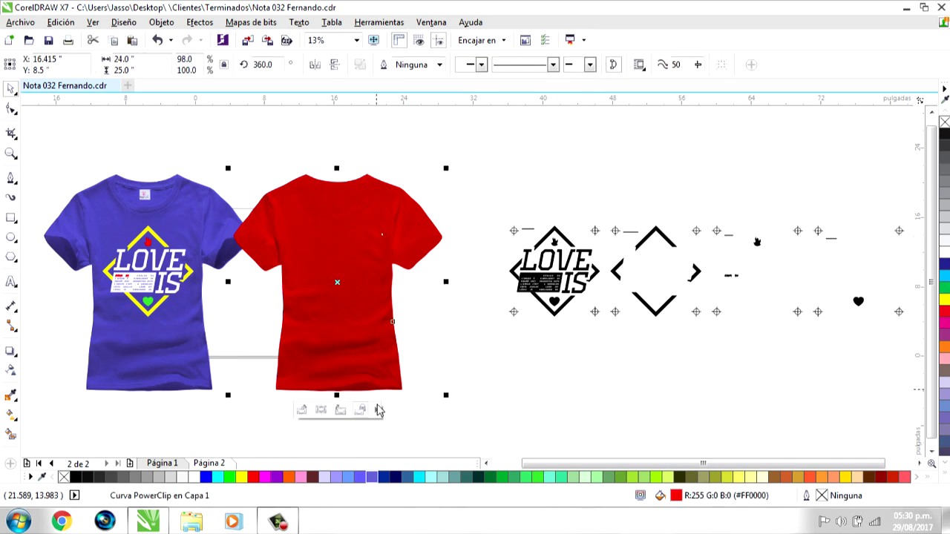
{"action": "left_click", "coordinate": [371, 477]}
{"action": "left_click", "coordinate": [474, 185]}
{"action": "left_click", "coordinate": [407, 216]}
{"action": "left_click", "coordinate": [518, 179]}
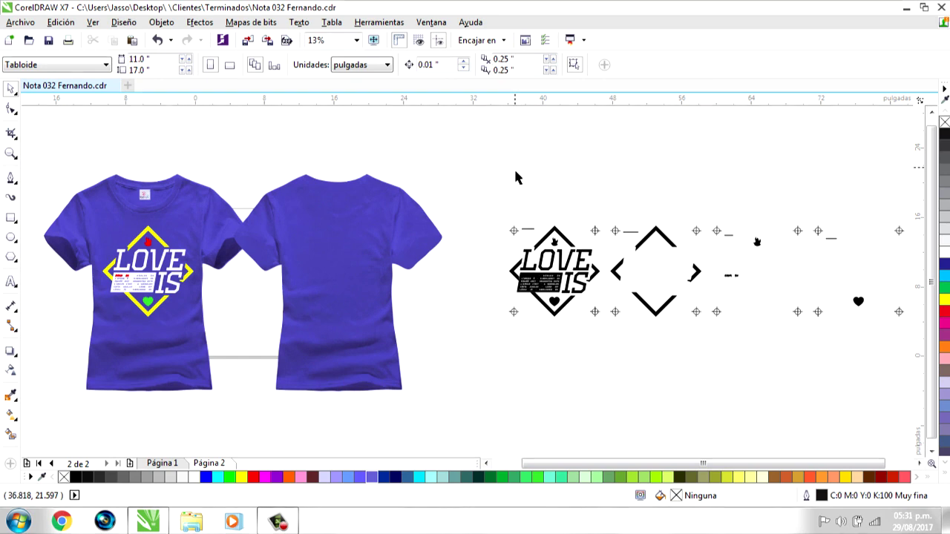
{"action": "scroll", "coordinate": [518, 177], "scroll_direction": "up", "scroll_amount": 1}
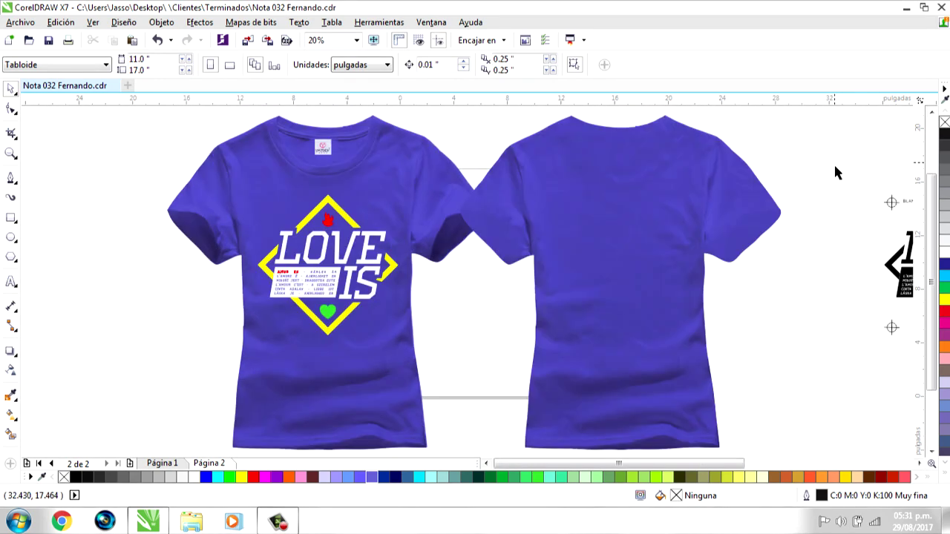